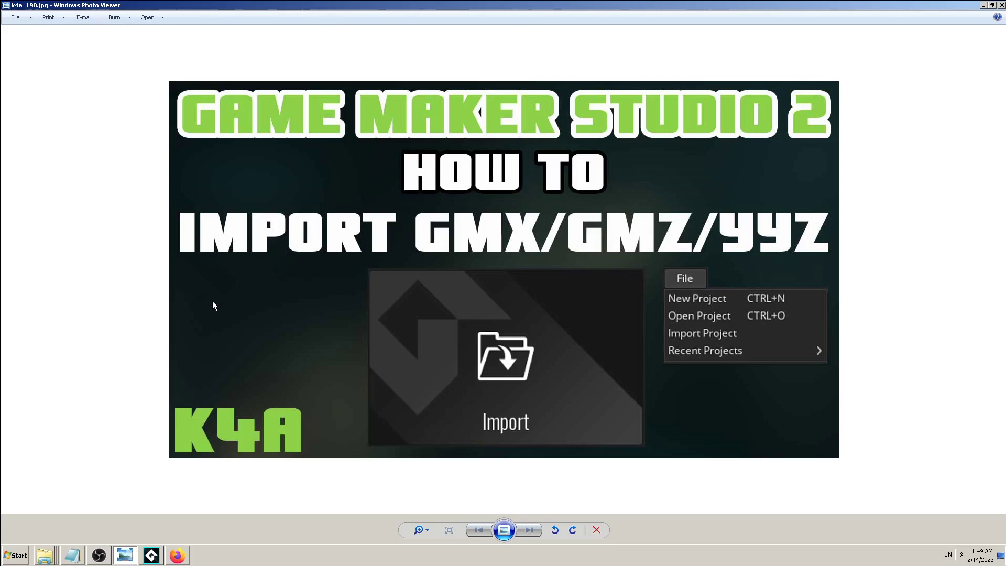
- Switch from the Photo Viewer thumbnail to the GameMaker Studio 2 Start Page
left_click(151, 557)
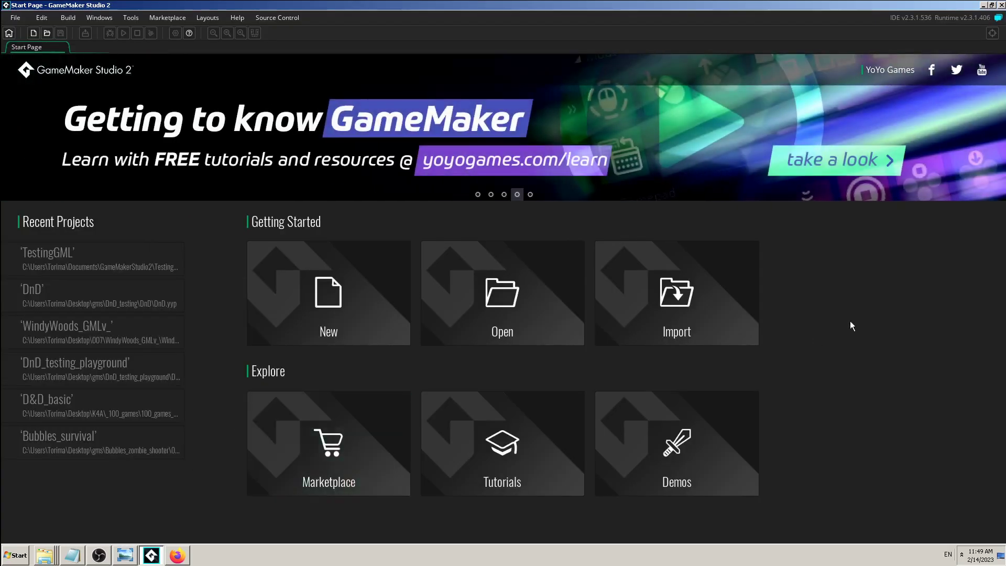
- Browse the TestingGML project folder in Explorer, then return to the K4A tutorial thumbnail
left_click(45, 555)
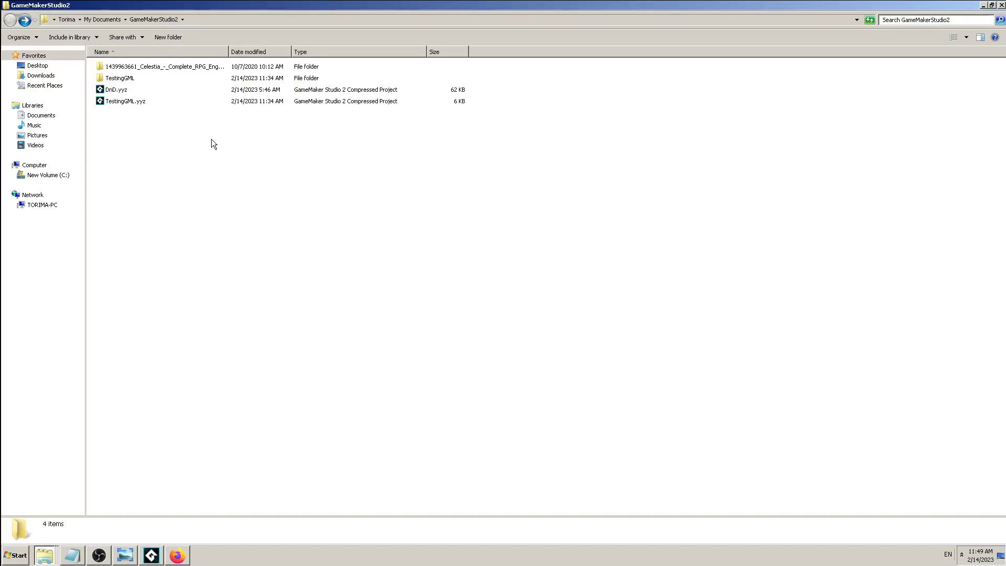
double_click(131, 77)
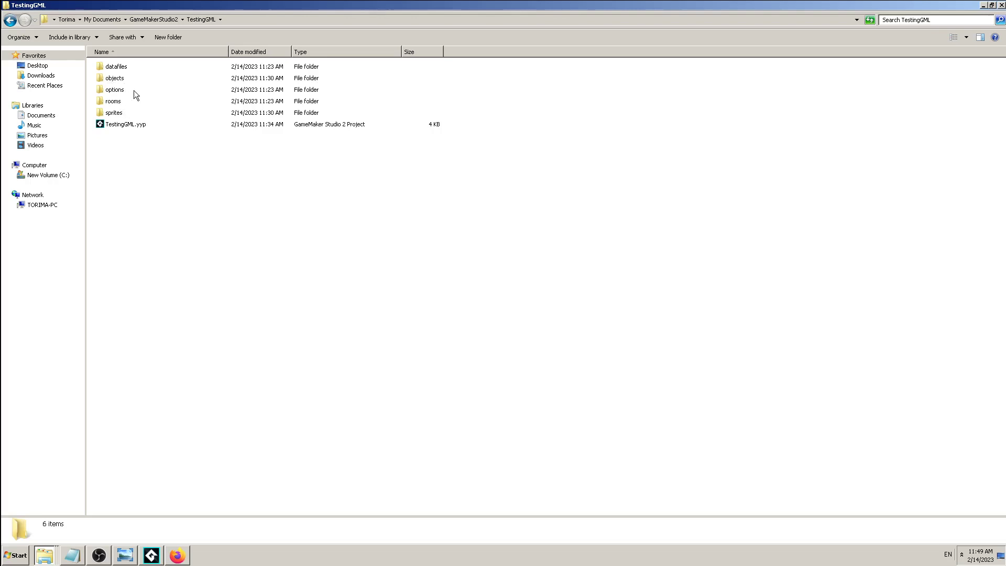
left_click(8, 22)
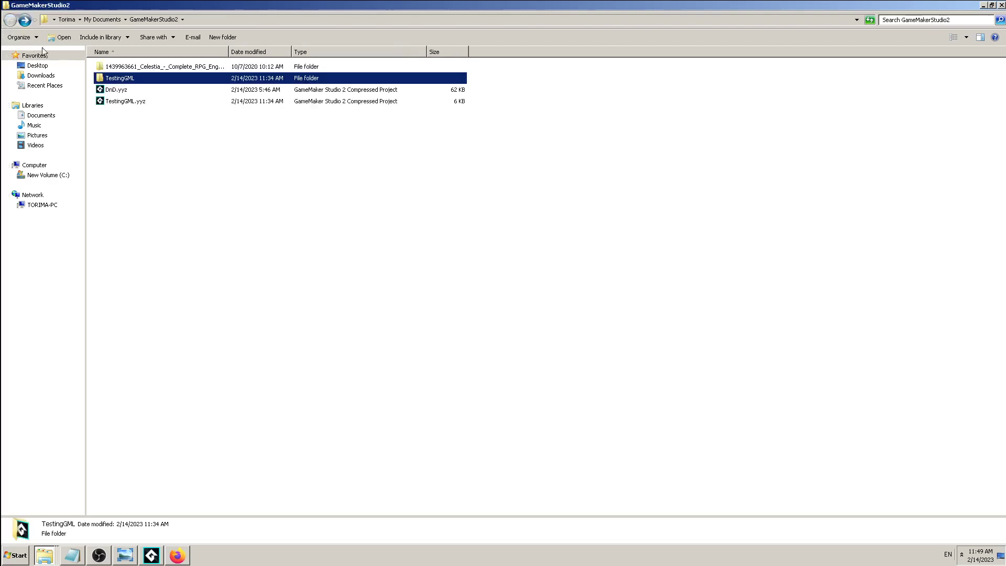
left_click(218, 137)
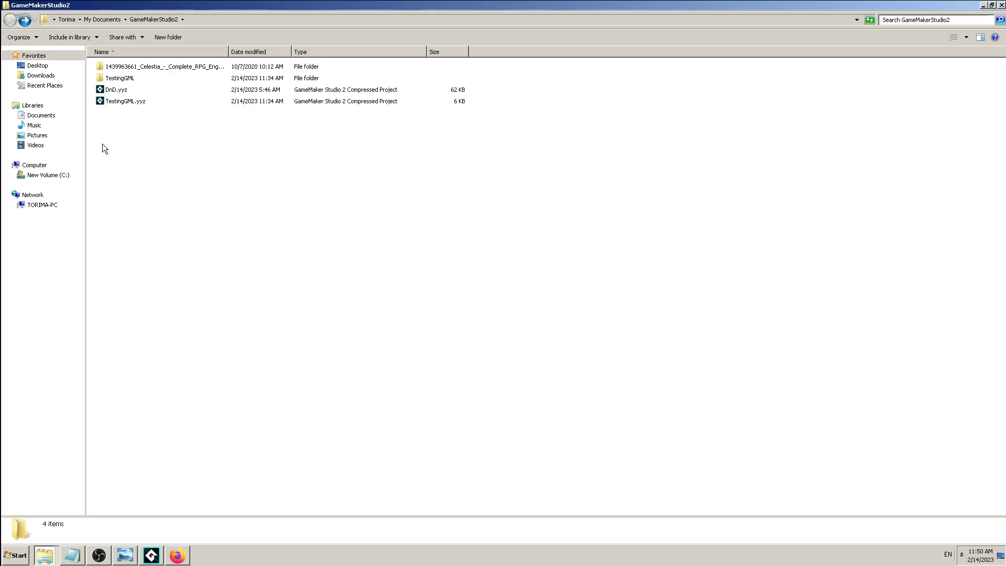
double_click(126, 78)
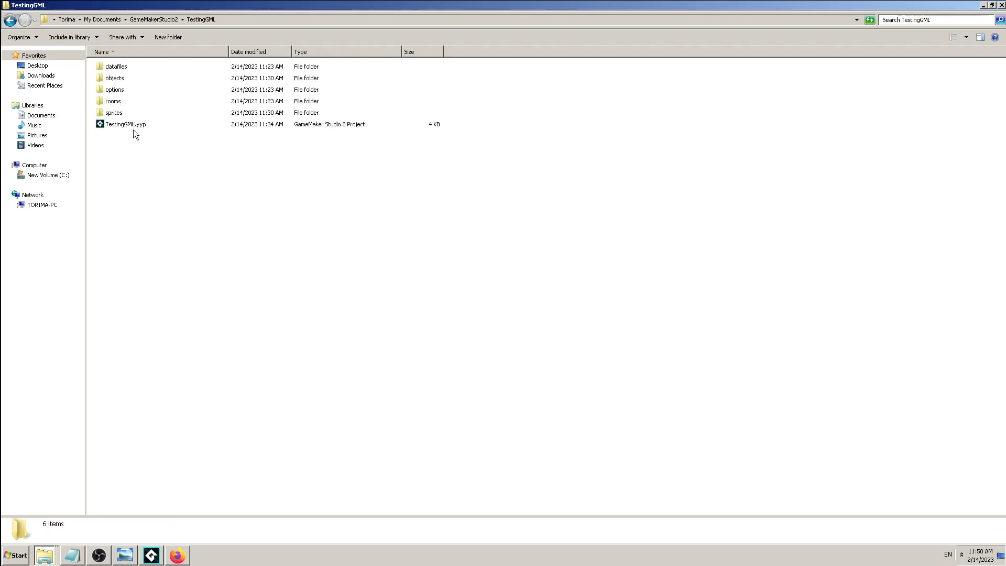
left_click(10, 20)
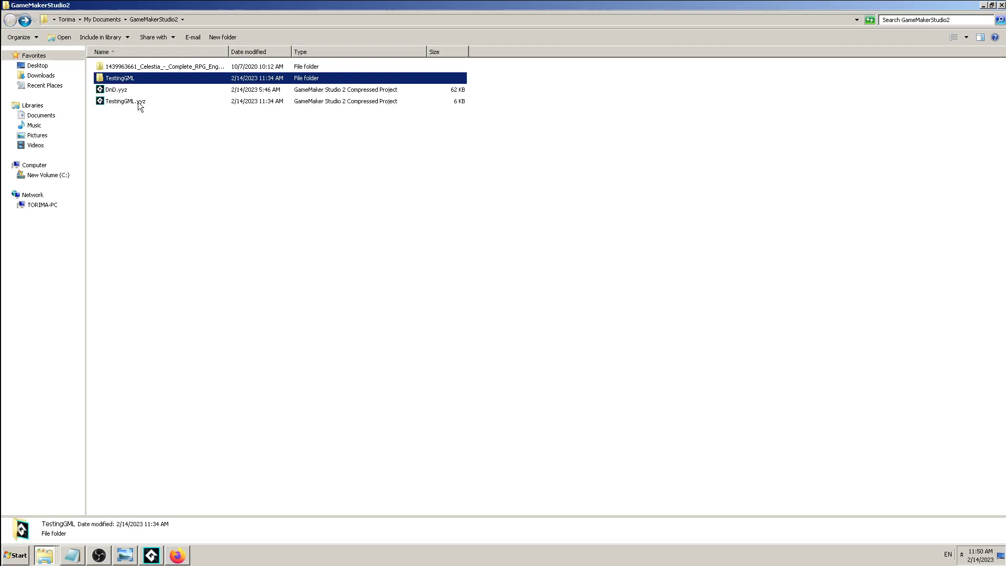
left_click(151, 556)
left_click(126, 557)
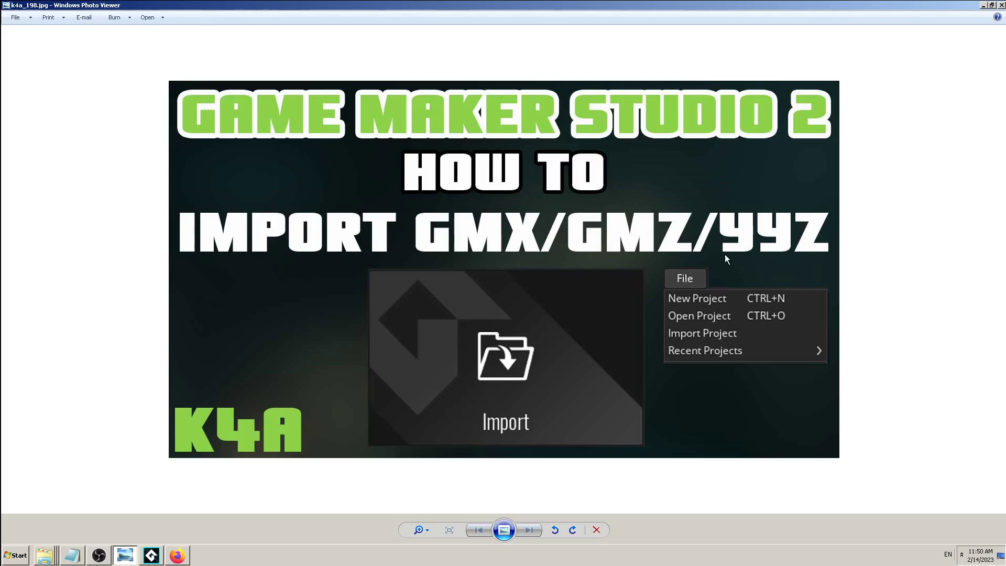
- Check that the project import accepts GMX, GMZ and YYZ files, then cancel without importing
left_click(151, 555)
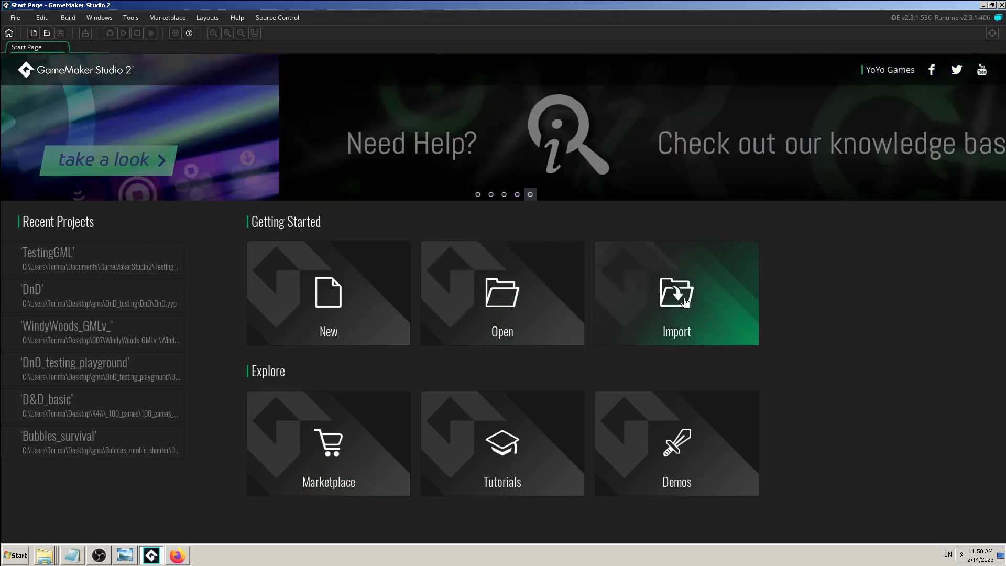
left_click(663, 309)
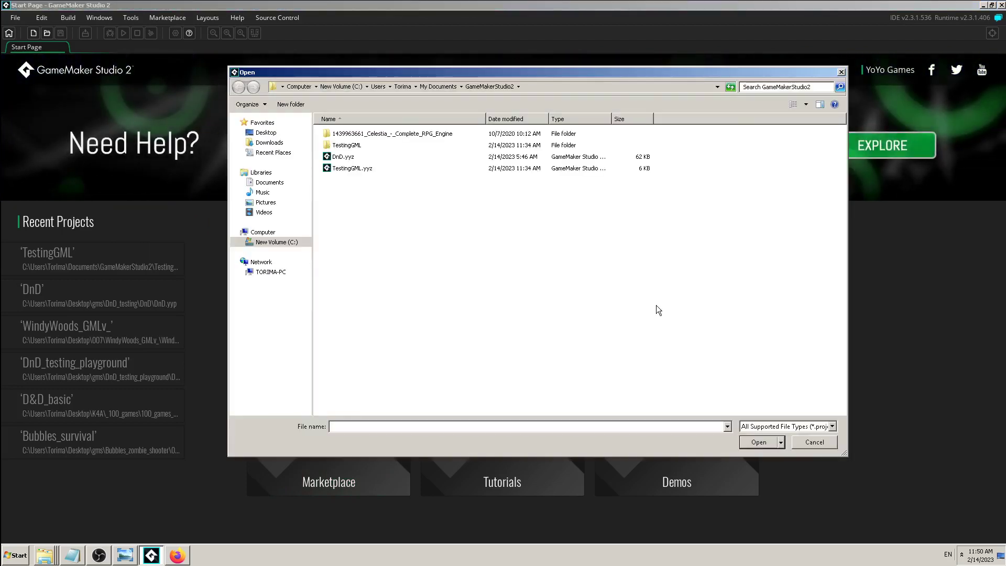
left_click(832, 426)
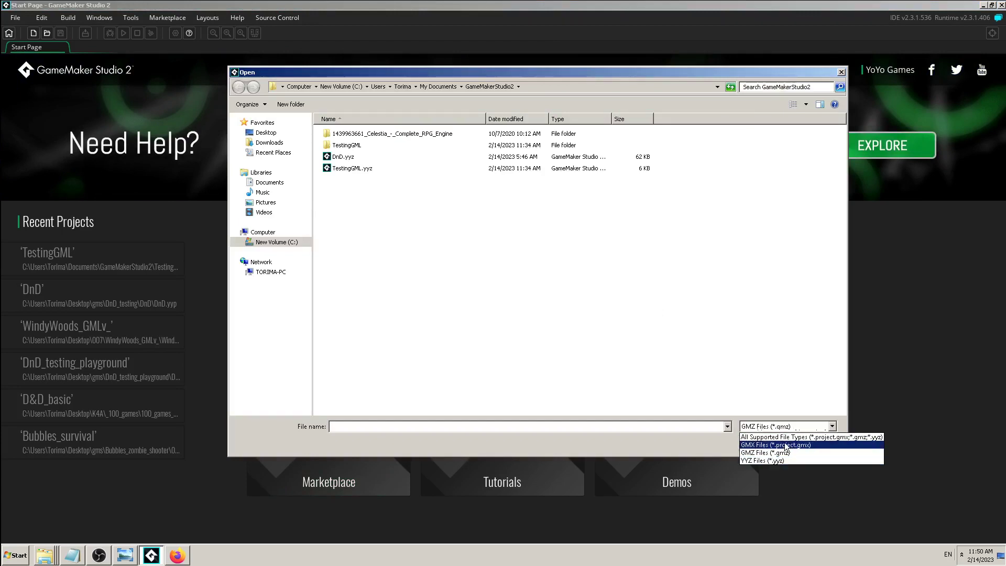
left_click(781, 446)
left_click(811, 445)
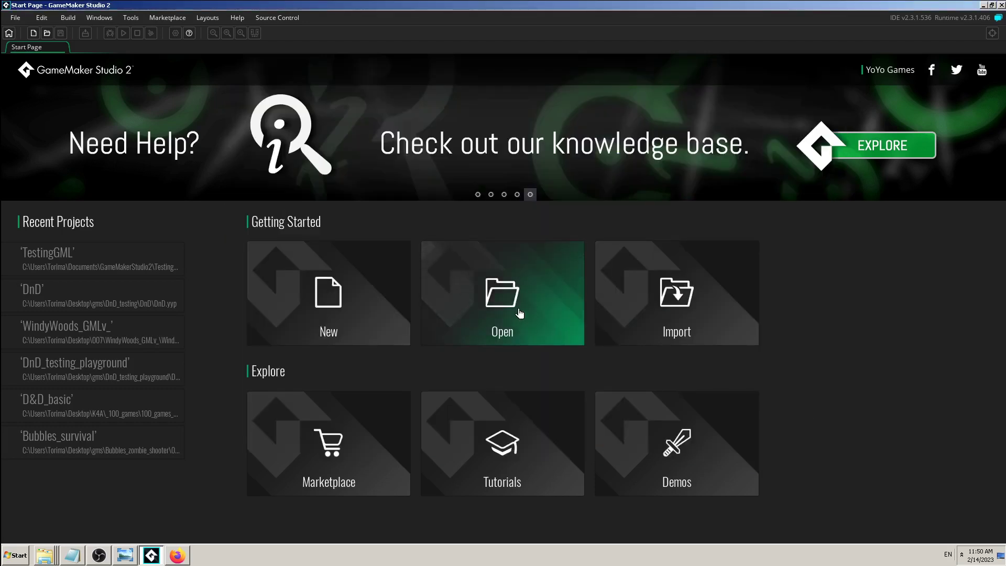
left_click(519, 313)
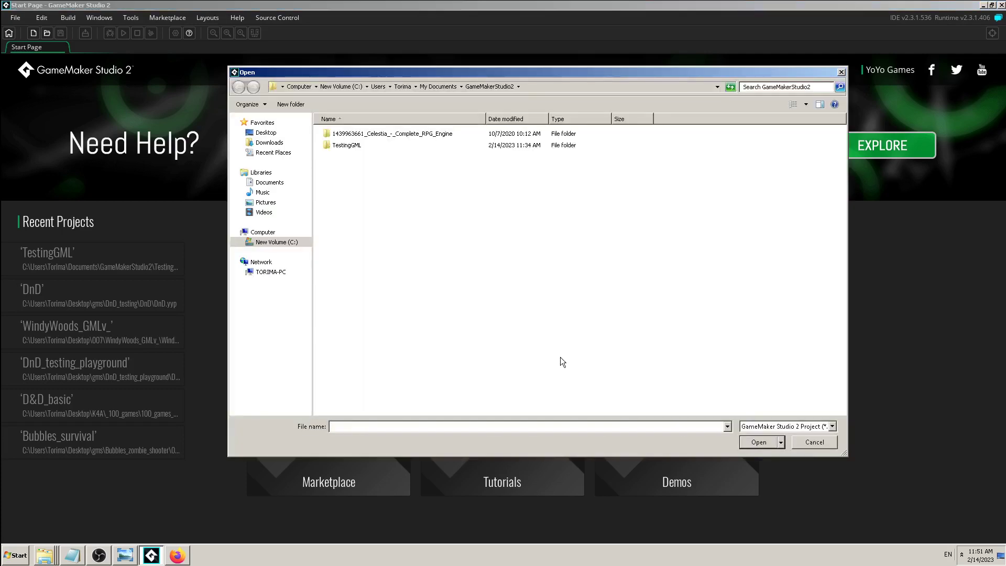
left_click(833, 427)
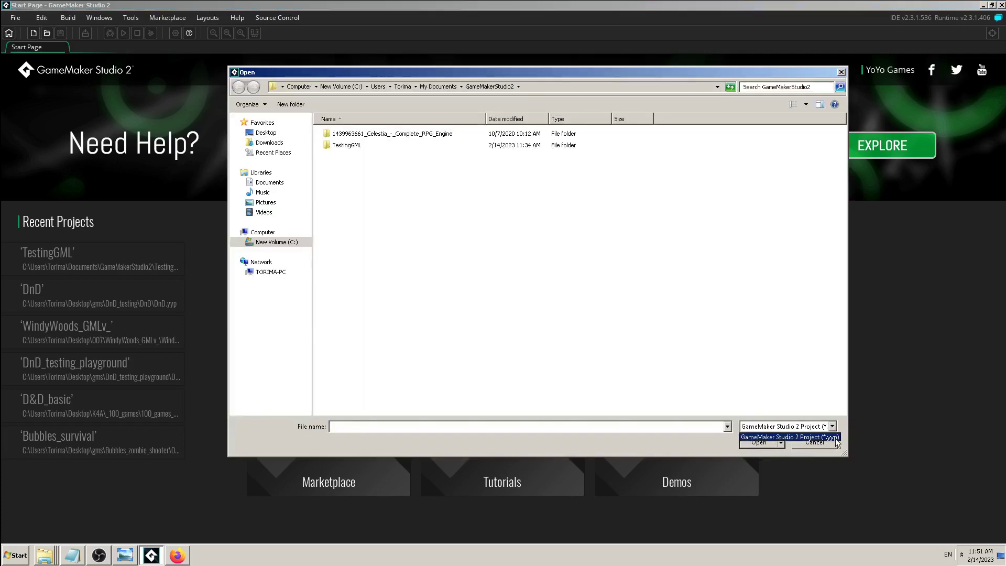
left_click(829, 450)
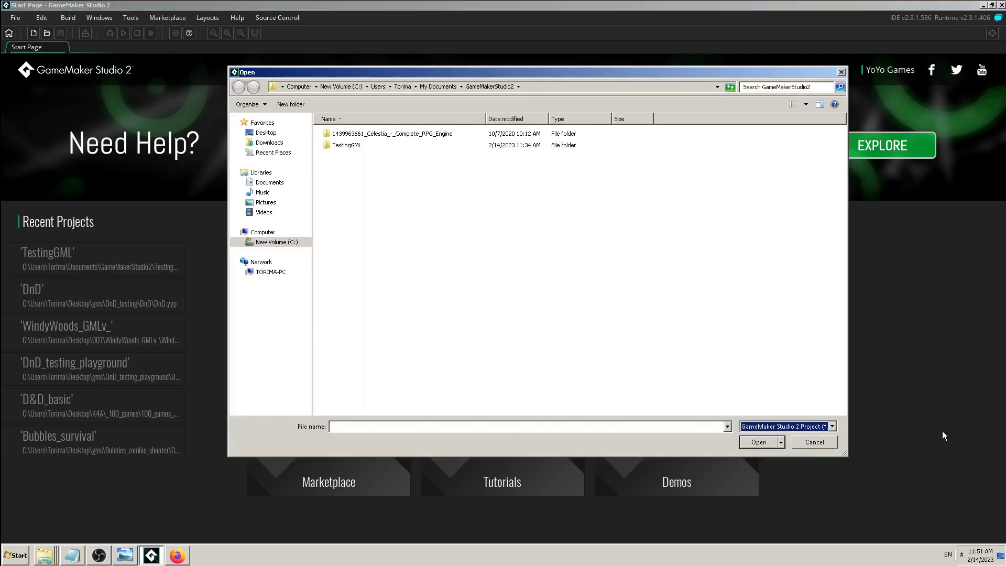
left_click(834, 448)
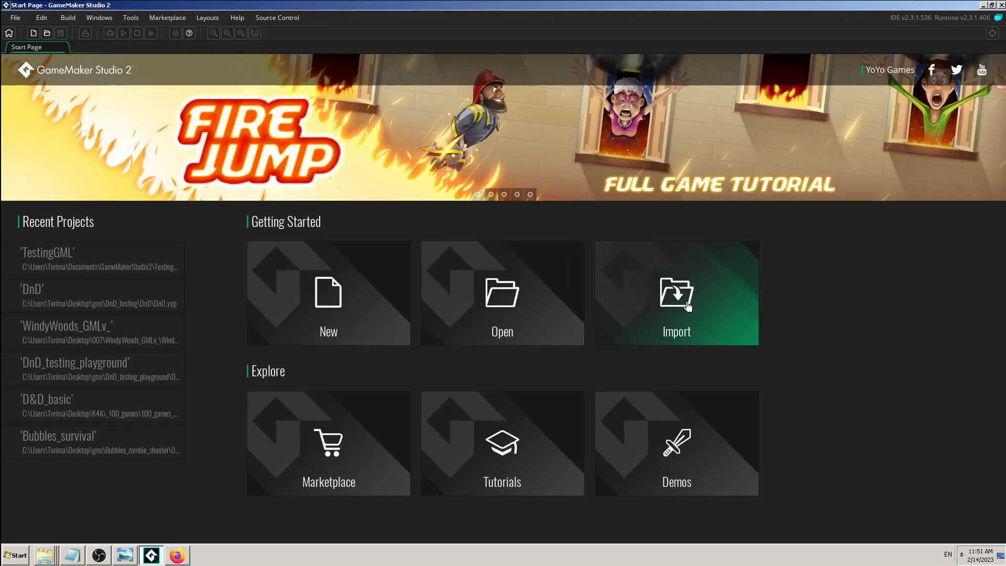
left_click(687, 306)
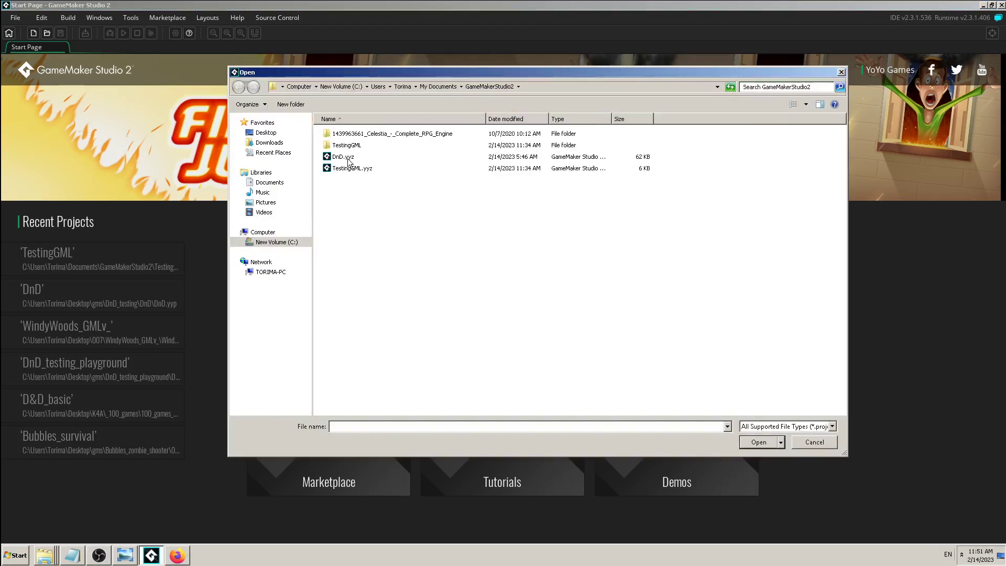
left_click(833, 427)
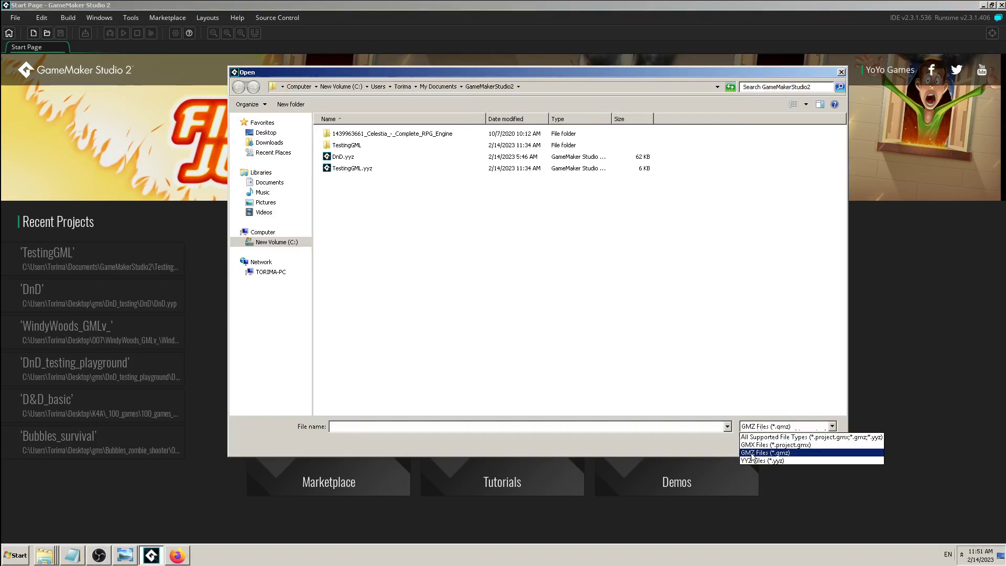
left_click(765, 437)
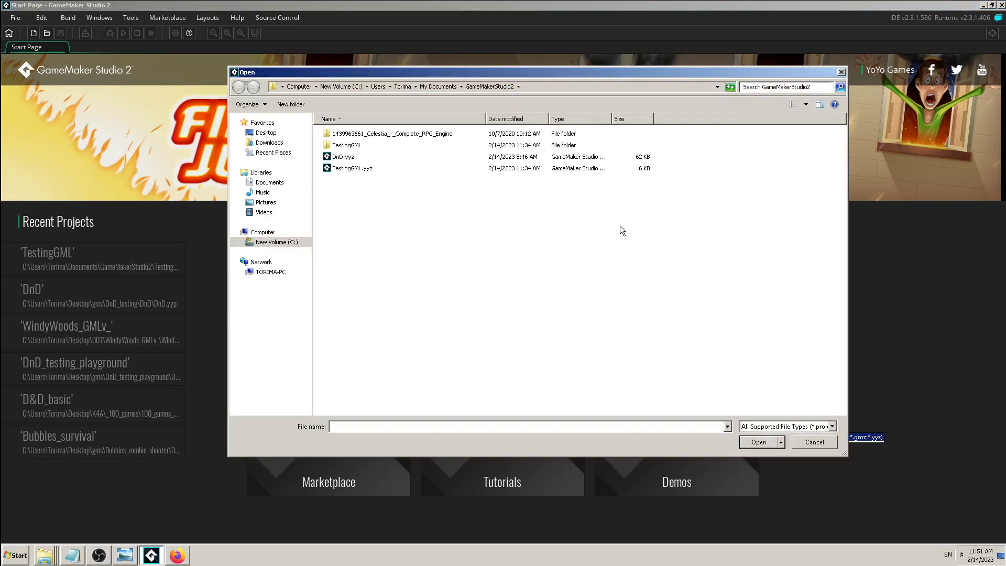
left_click(352, 158)
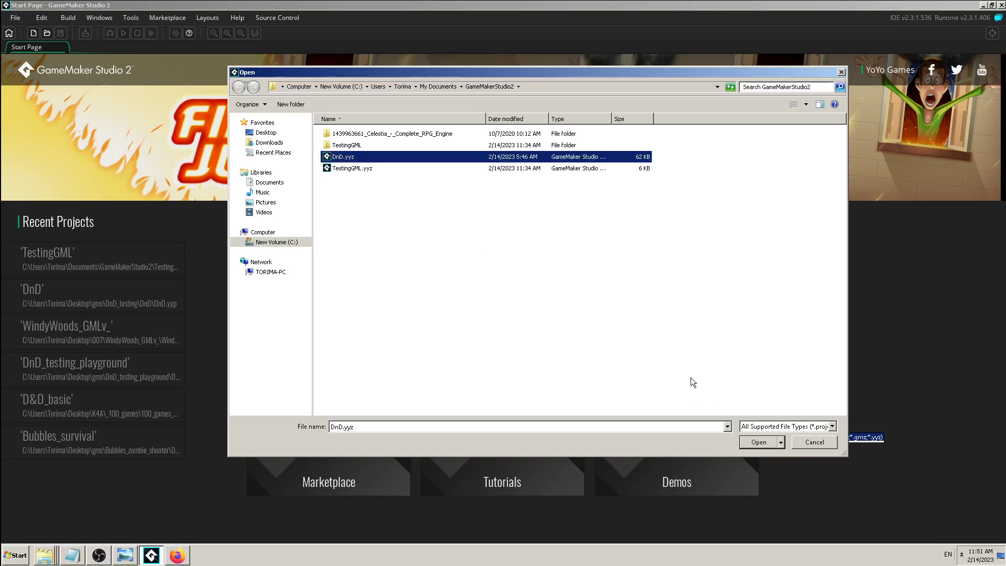
left_click(761, 444)
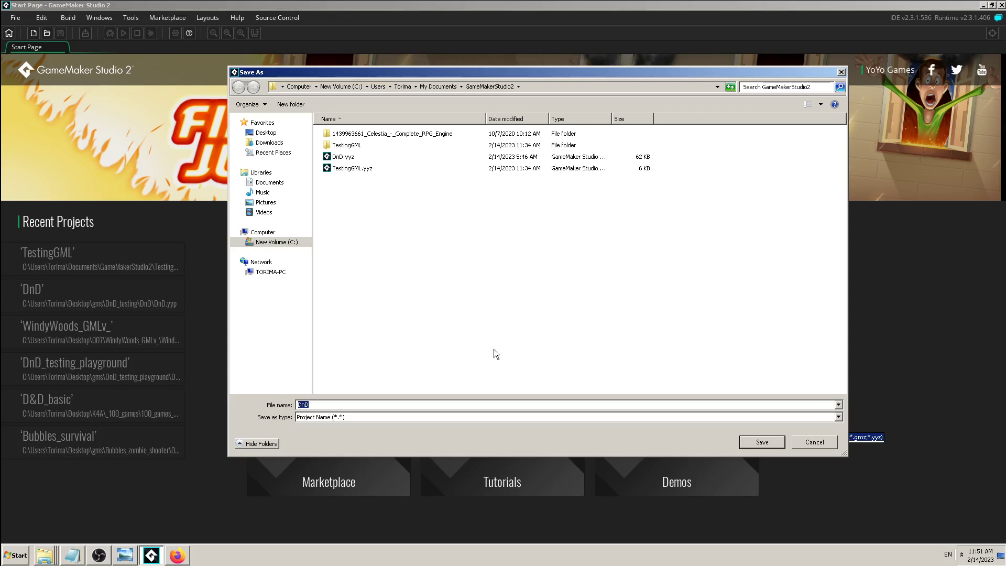
left_click(814, 446)
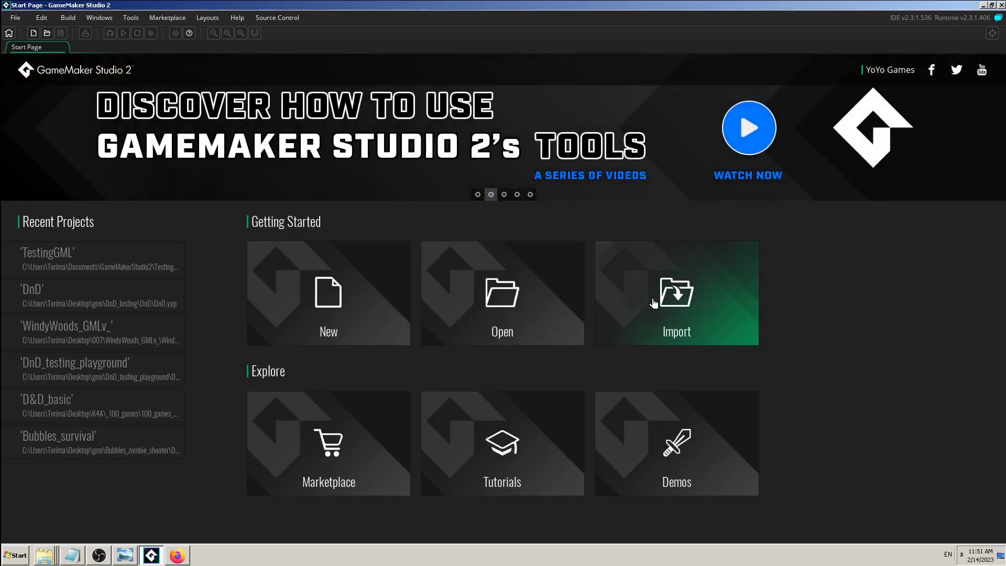
- Import DnD.yyz using the all-supported-types filter, reaching the Save As dialog named DnD
left_click(654, 302)
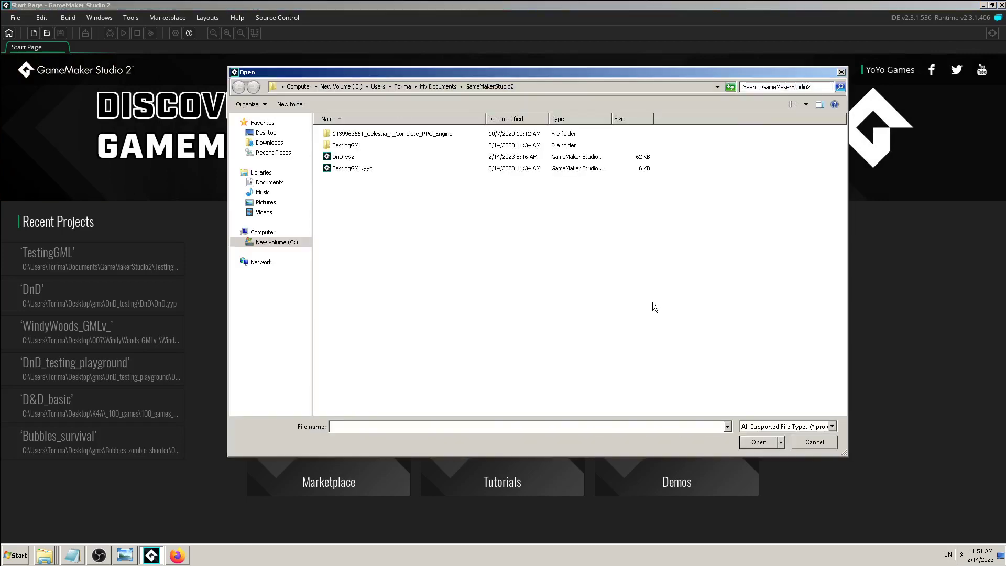
left_click(805, 428)
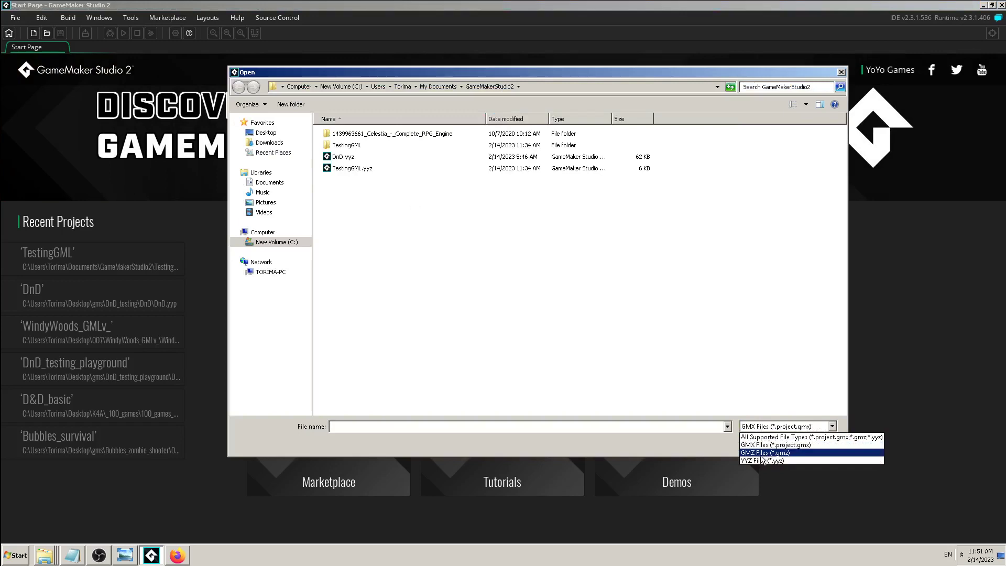
left_click(505, 317)
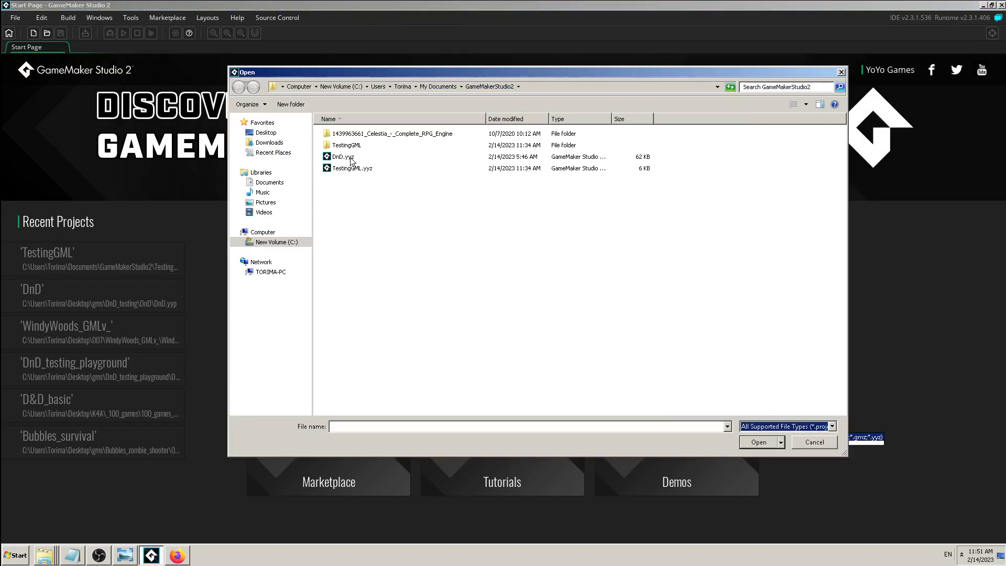
left_click(350, 159)
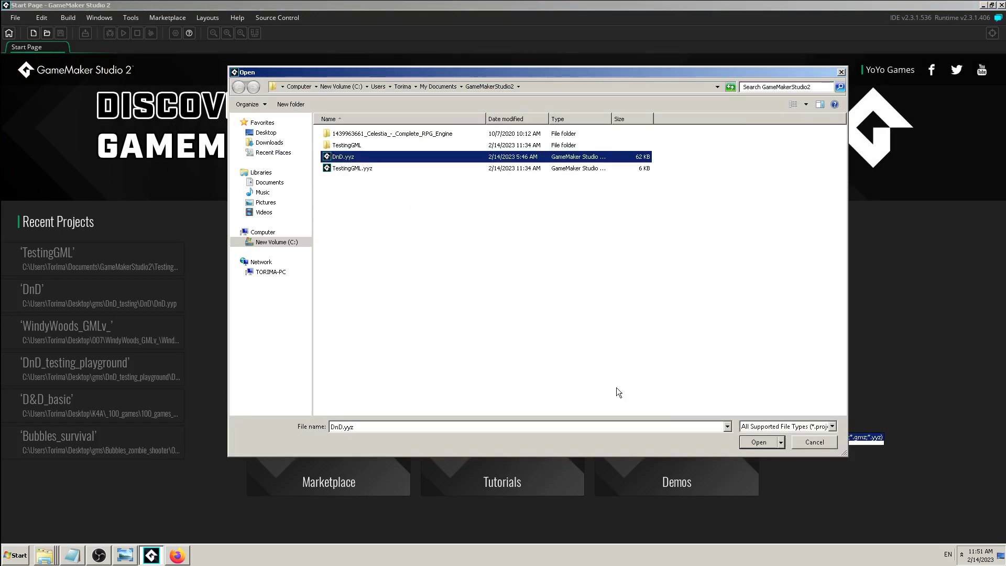
left_click(759, 442)
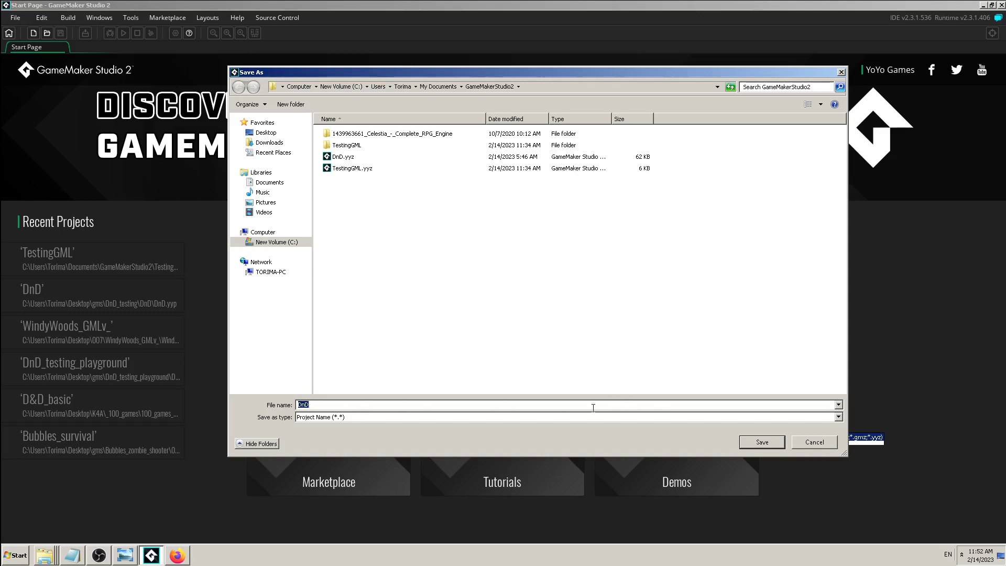
- Save the imported project as DnD and open it, showing Room2's coins and restart buttons
left_click(753, 443)
left_click(753, 443)
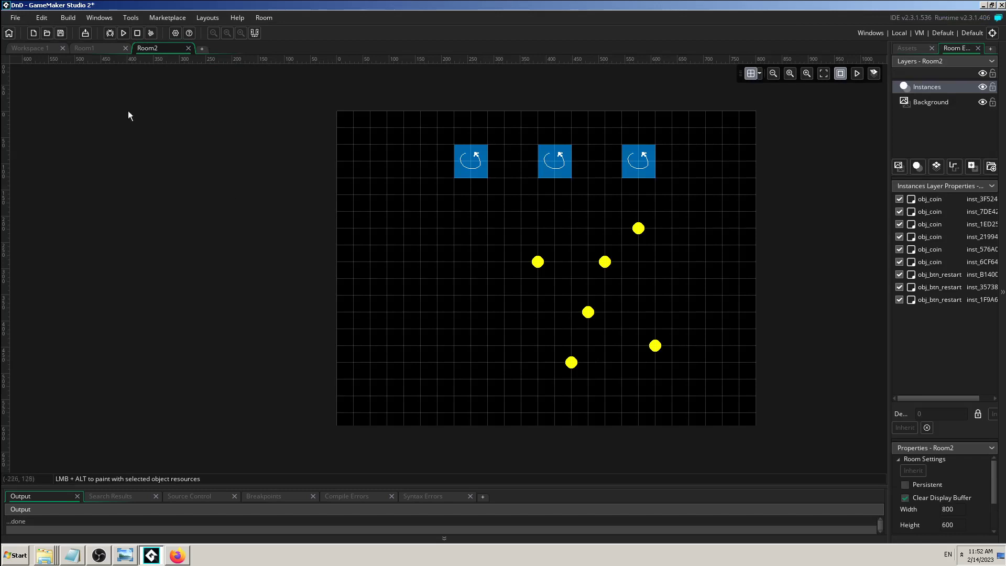
- Flip between the Room1, Room2 and Workspace 1 tabs, ending on the obj_game_manager workspace
left_click(96, 46)
left_click(30, 45)
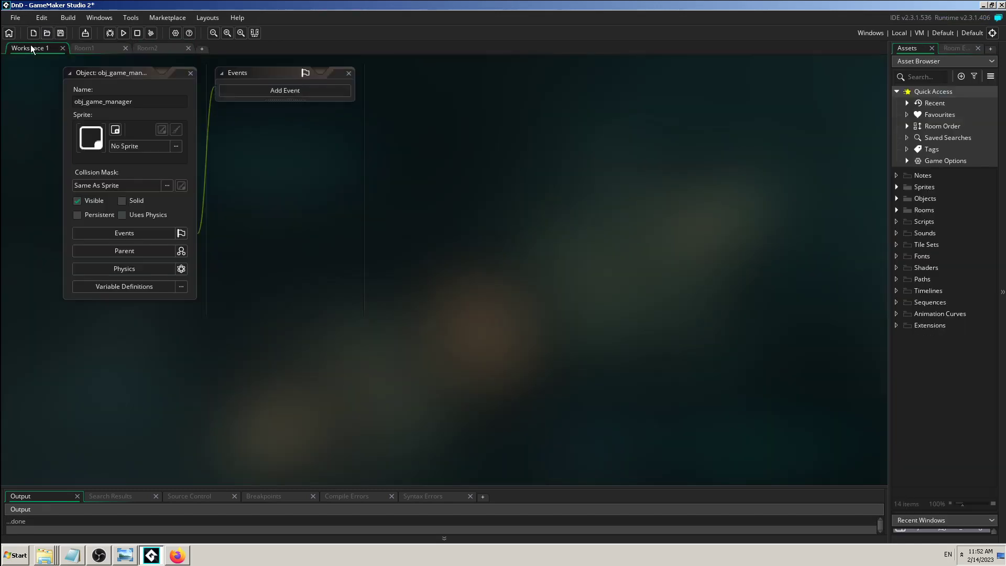
left_click(159, 49)
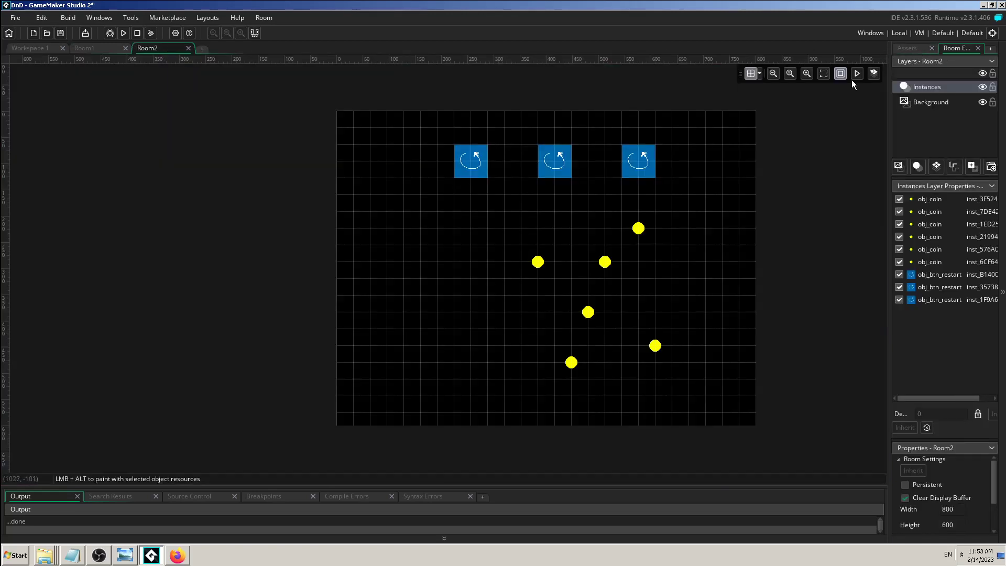
left_click(93, 48)
left_click(39, 48)
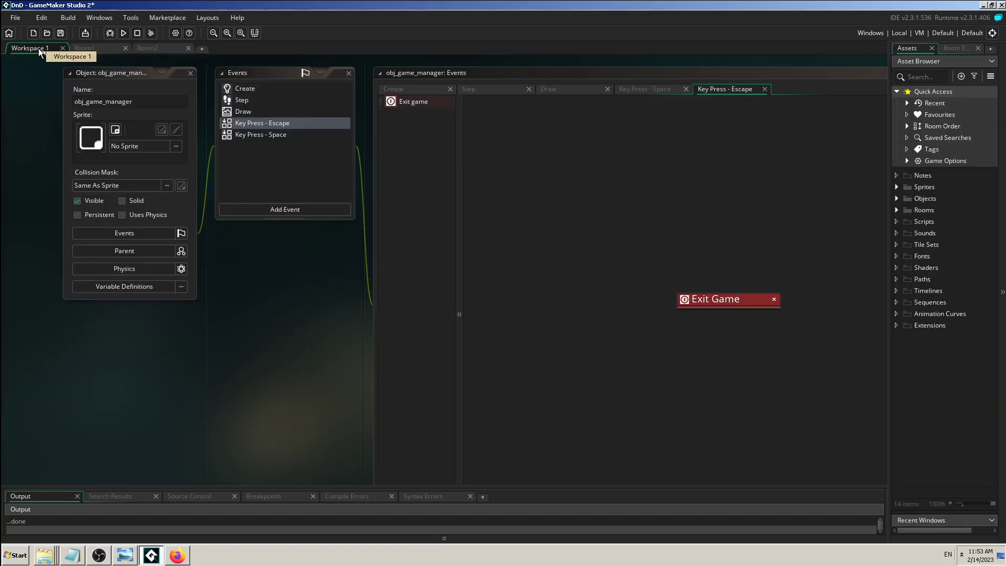
- Dock the Assets and Room Editor panels on the left and narrow that dock
left_click_drag(911, 45, 8, 149)
left_click_drag(928, 51, 117, 56)
left_click_drag(311, 158, 170, 156)
- Zoom Room1 to fit and out to see its whole layout, then switch to Room2
left_click(43, 47)
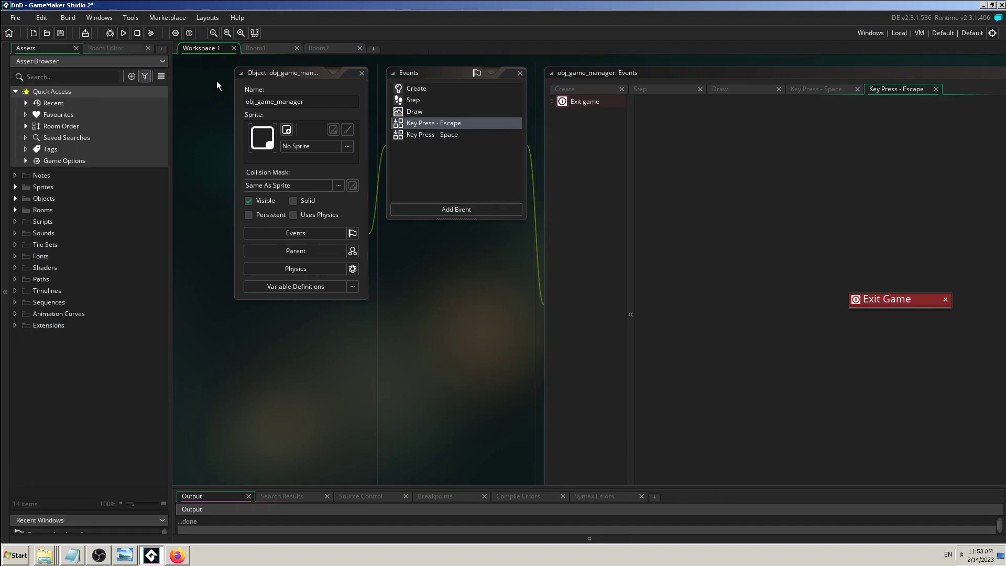
left_click(257, 50)
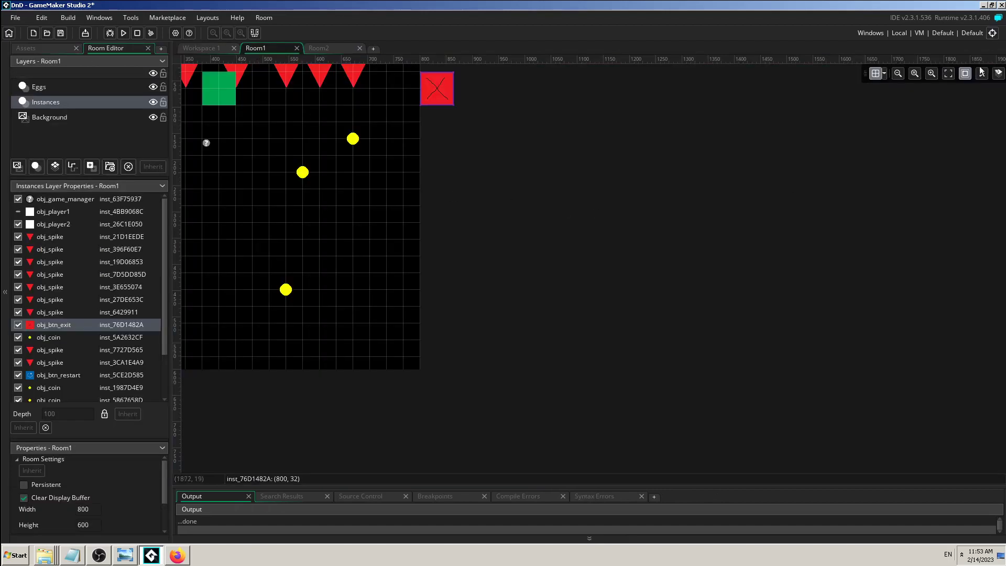
left_click(947, 75)
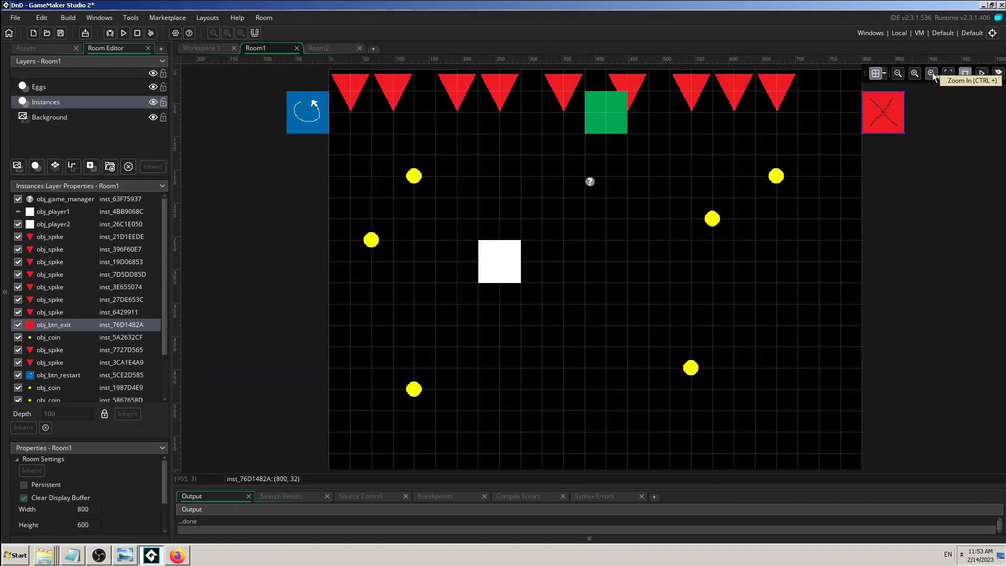
left_click(917, 74)
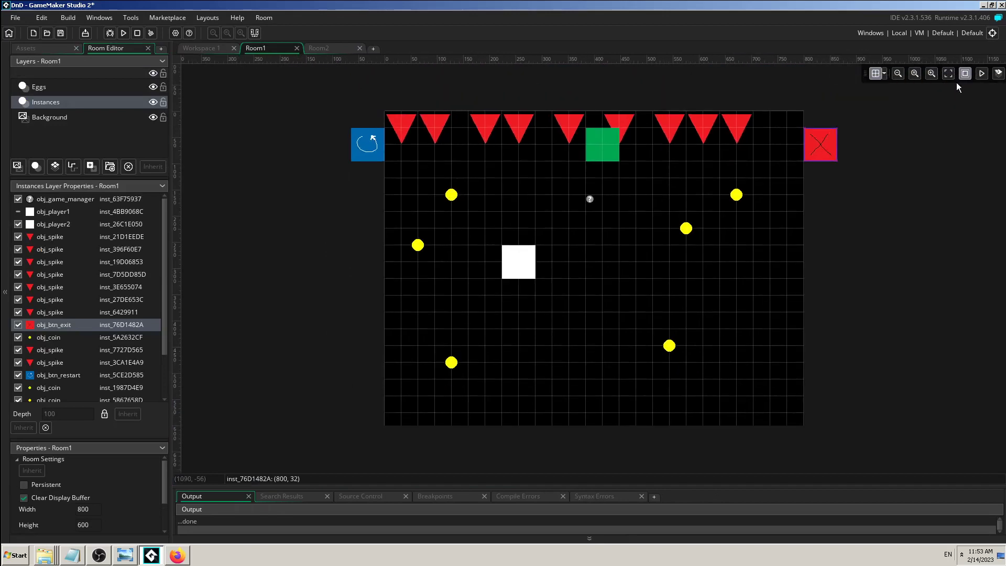
left_click(332, 48)
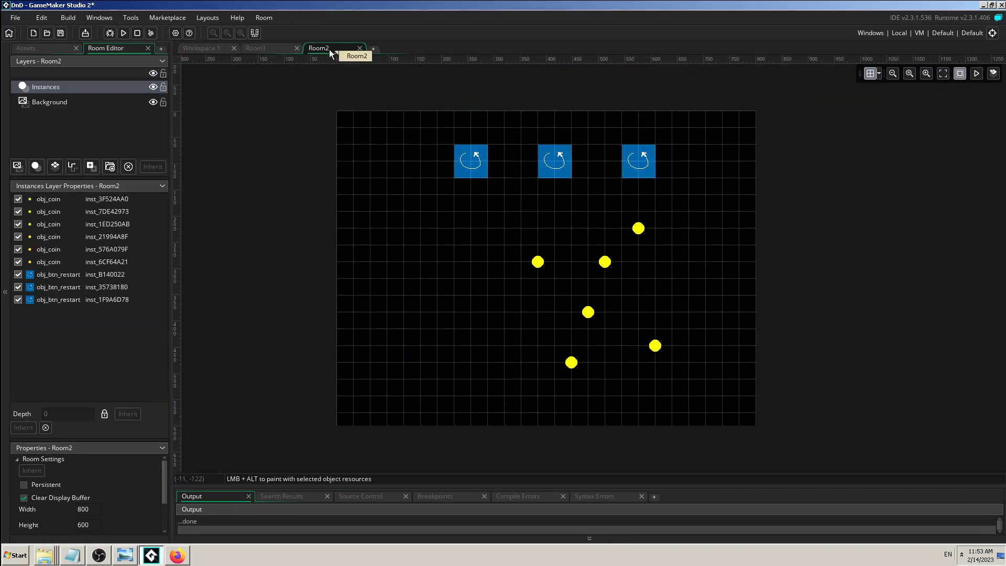
- Dismiss the File menu, return to Workspace 1, then bring up the tutorial thumbnail
left_click(13, 18)
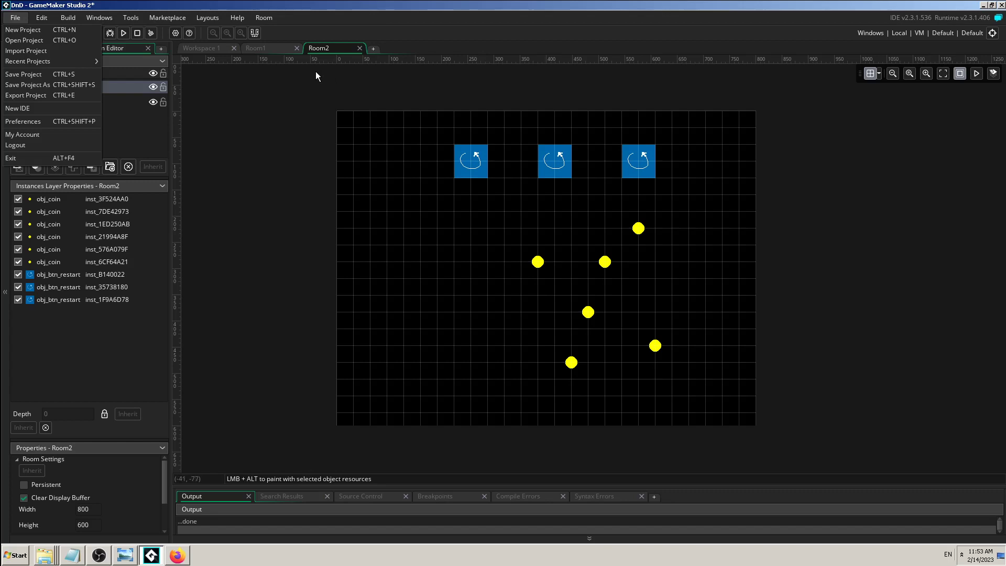
left_click(194, 48)
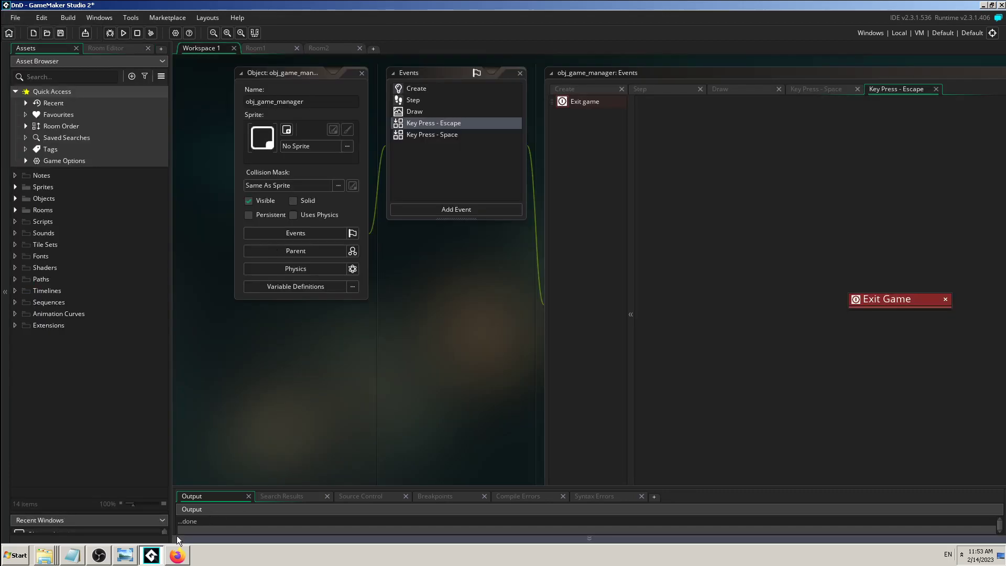
left_click(126, 561)
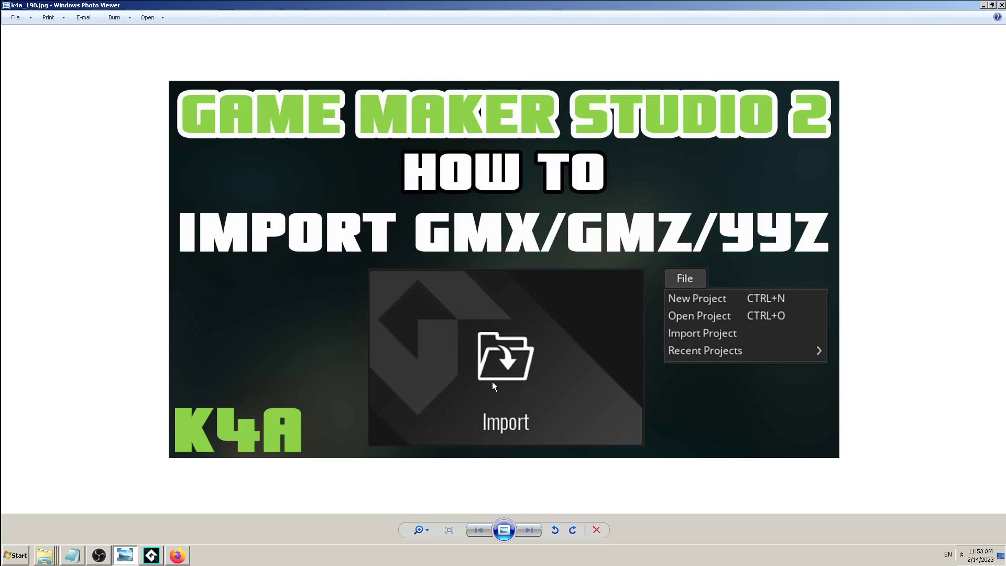
- Zoom in and out on the thumbnail's import menu, then open the Knowledge For All channel in Firefox
left_click(151, 557)
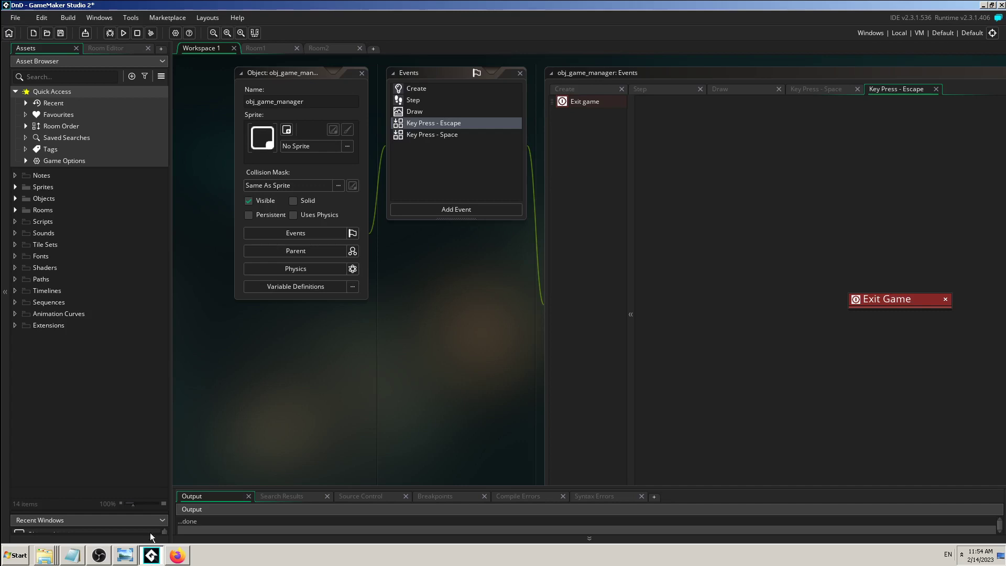
left_click(126, 556)
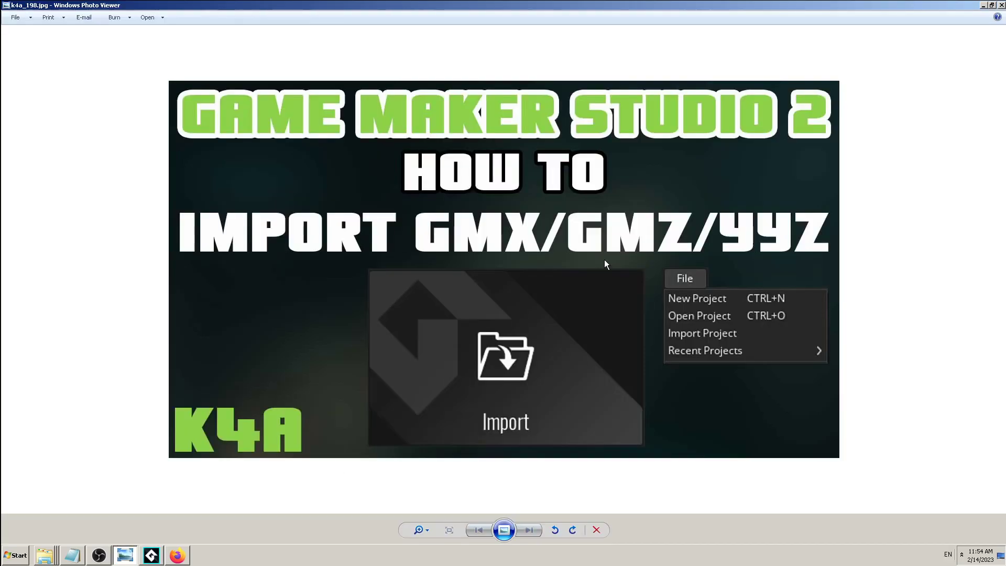
scroll(684, 301, "up", 5)
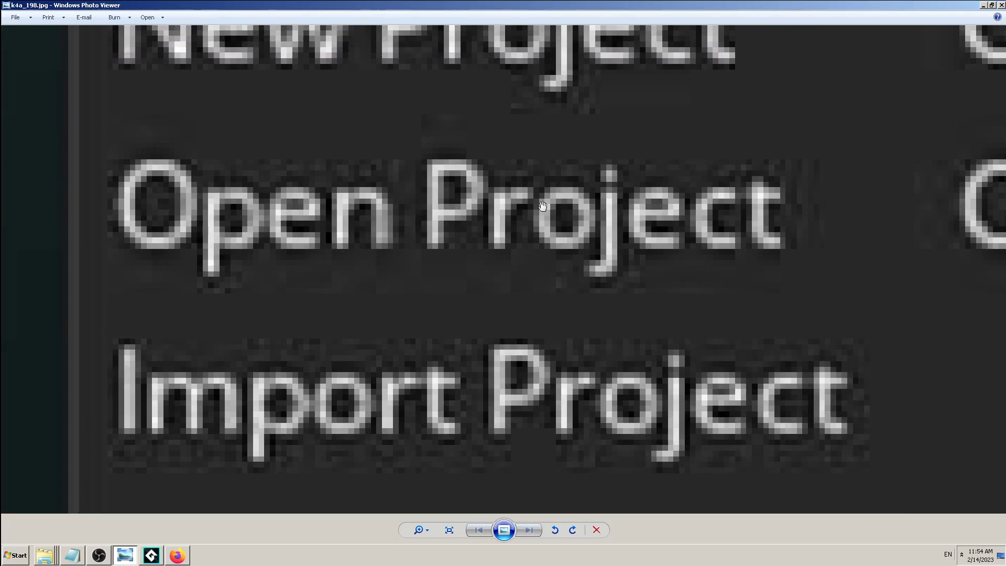
scroll(670, 360, "down", 6)
scroll(714, 297, "down", 5)
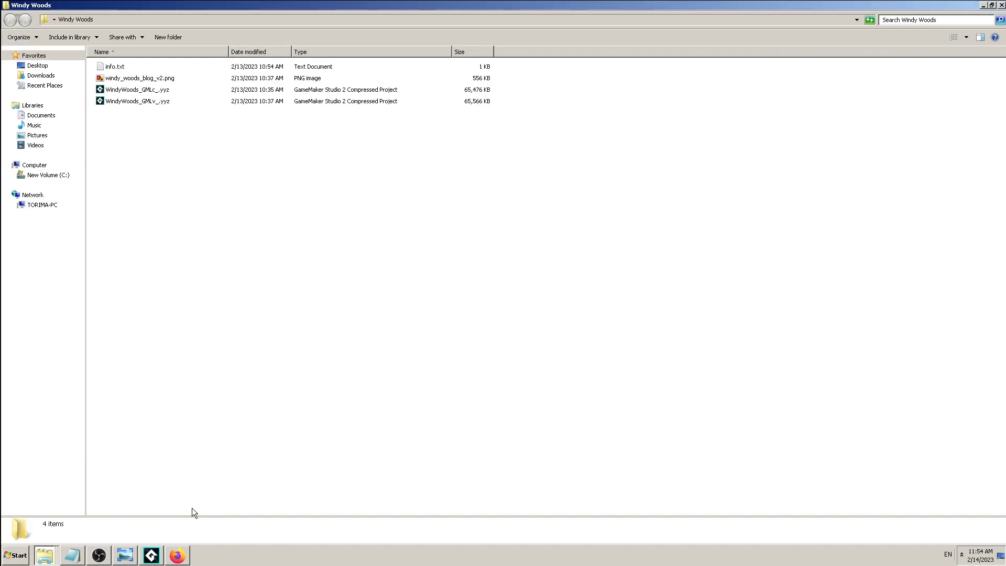
left_click(191, 559)
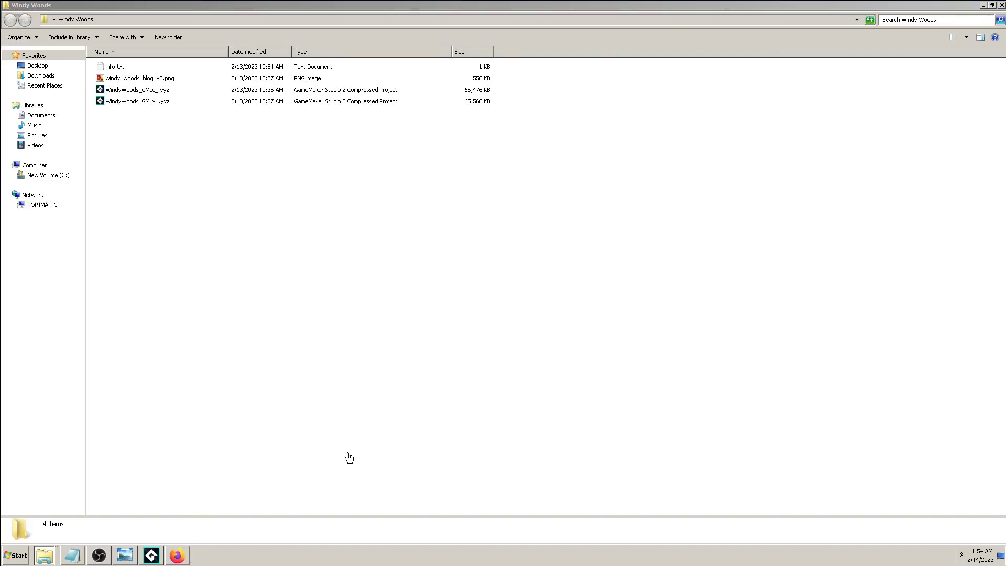
left_click(176, 557)
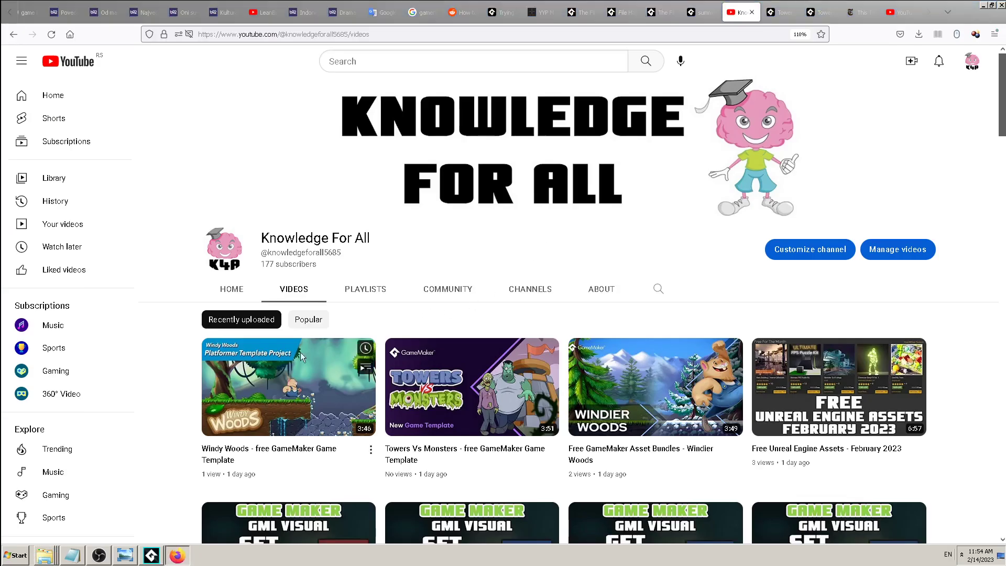
mouse_move(308, 405)
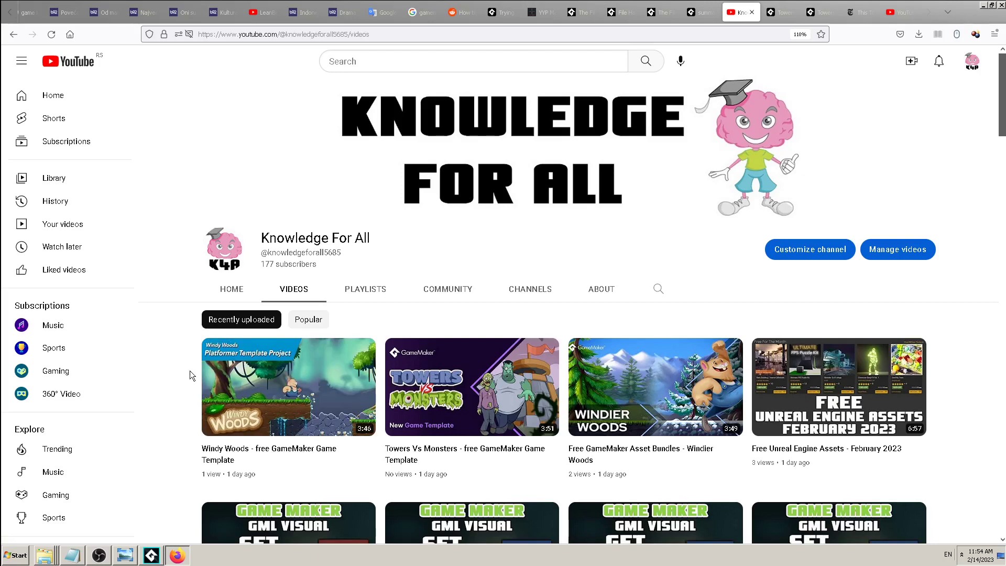
- Switch to the Windy Woods folder, showing WindyWoods_GMLc_.yyz and WindyWoods_GMLv_.yyz
mouse_move(431, 402)
mouse_move(223, 382)
key("alt+Tab")
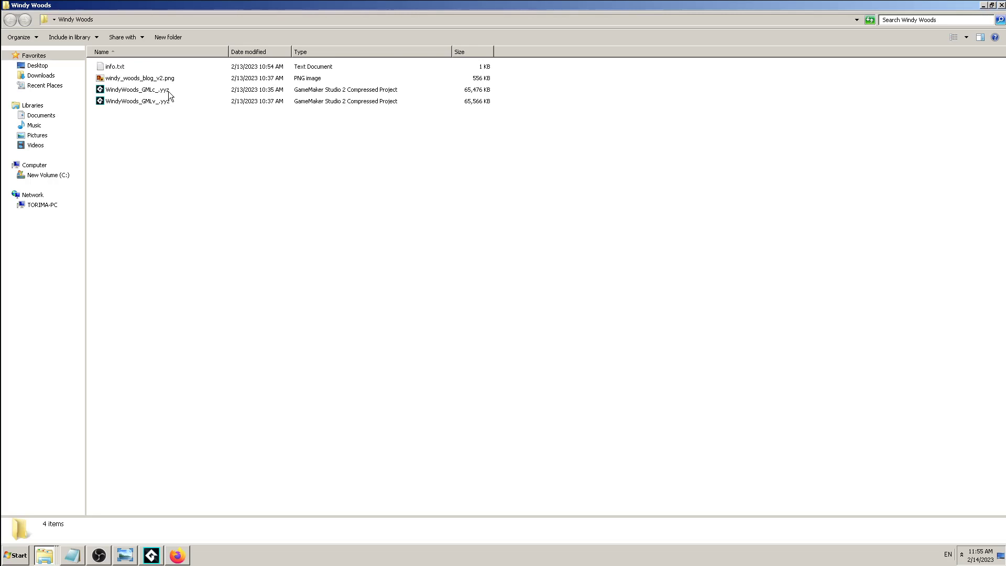
left_click(124, 557)
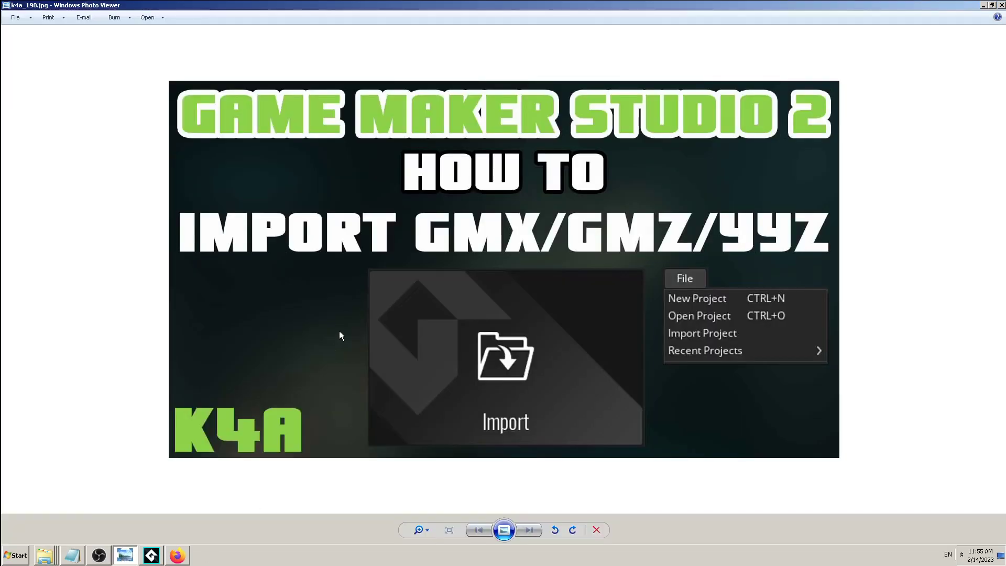